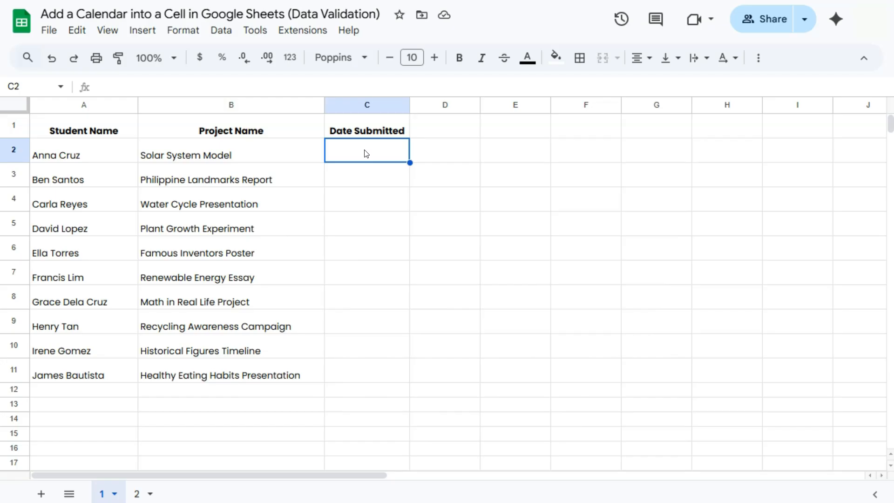
# Step: Enter the date 08-15-2025 manually in cell C2 of the Date Submitted column
pyautogui.write('0')
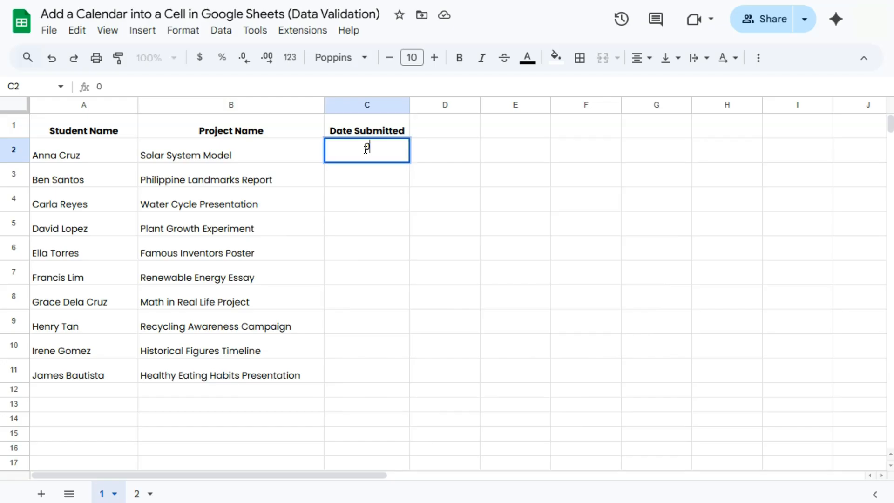
pyautogui.write('8-15-2025')
pyautogui.press('Return')
pyautogui.doubleClick(364, 150)
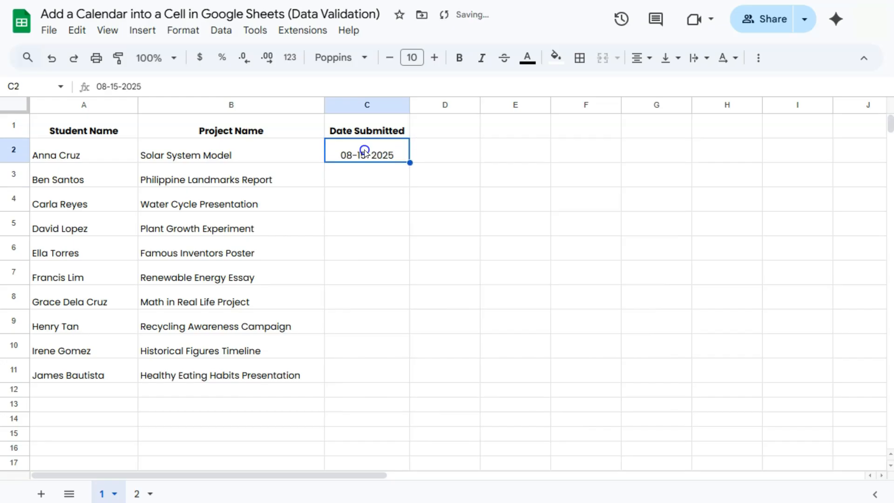
# Step: Check whether the empty Date Submitted cells, such as C3, offer a calendar when edited
pyautogui.click(366, 181)
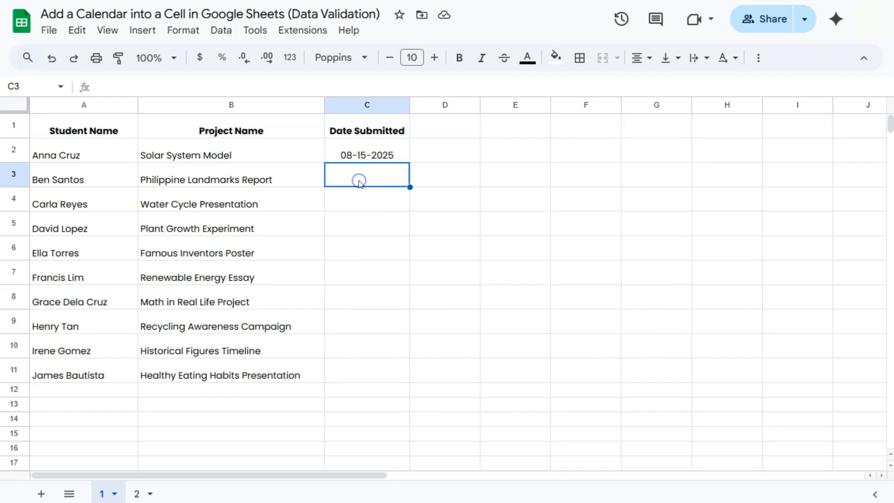
pyautogui.click(363, 198)
pyautogui.click(365, 219)
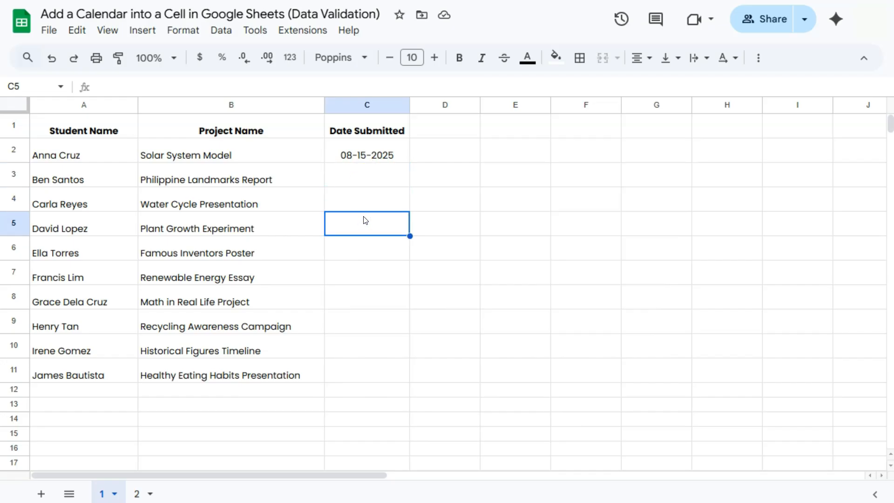
pyautogui.click(364, 177)
pyautogui.doubleClick(364, 178)
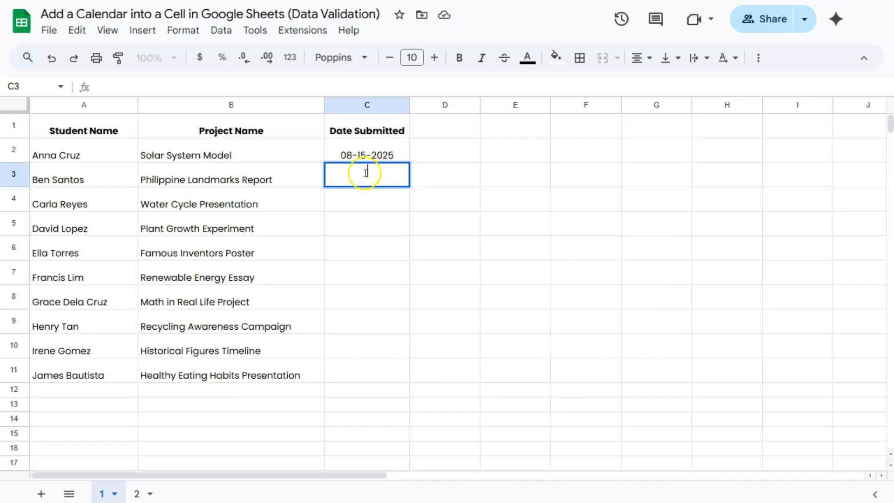
# Step: Clear the date in cell C2 and select the Date Submitted range C2:C11
pyautogui.click(371, 160)
pyautogui.press('Delete')
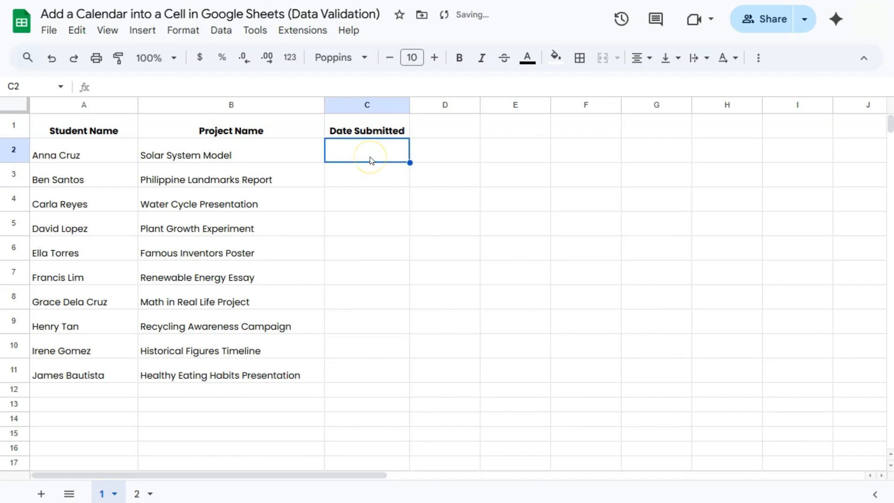
pyautogui.moveTo(371, 160); pyautogui.dragTo(367, 363)
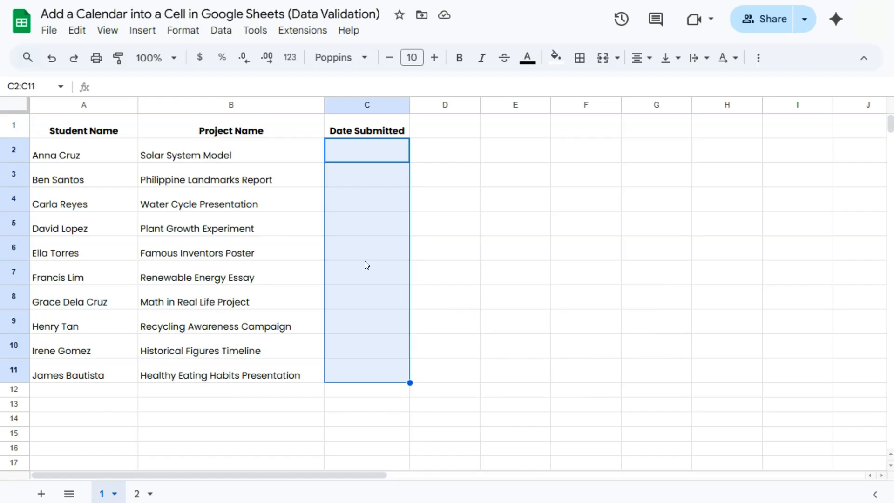
pyautogui.click(219, 34)
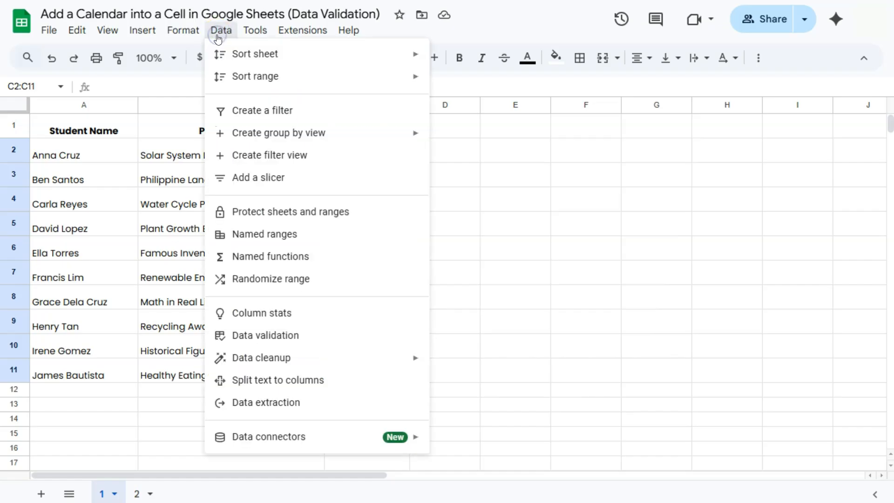
pyautogui.click(265, 335)
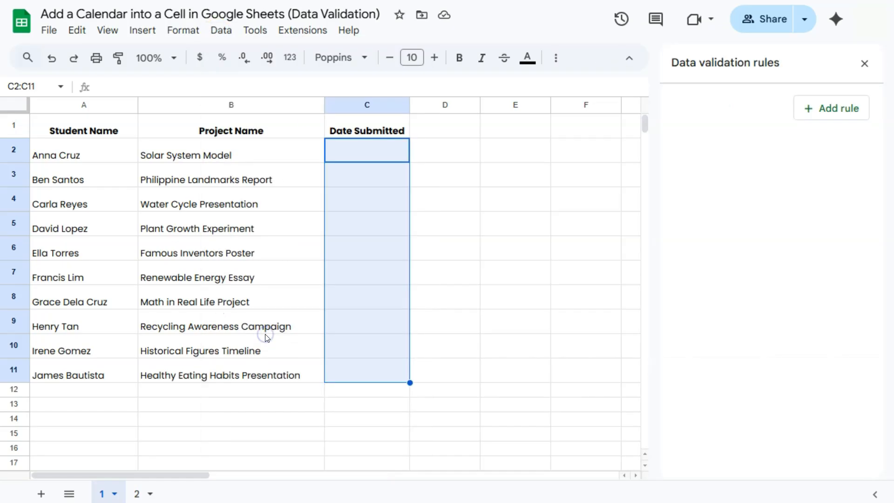
pyautogui.click(864, 64)
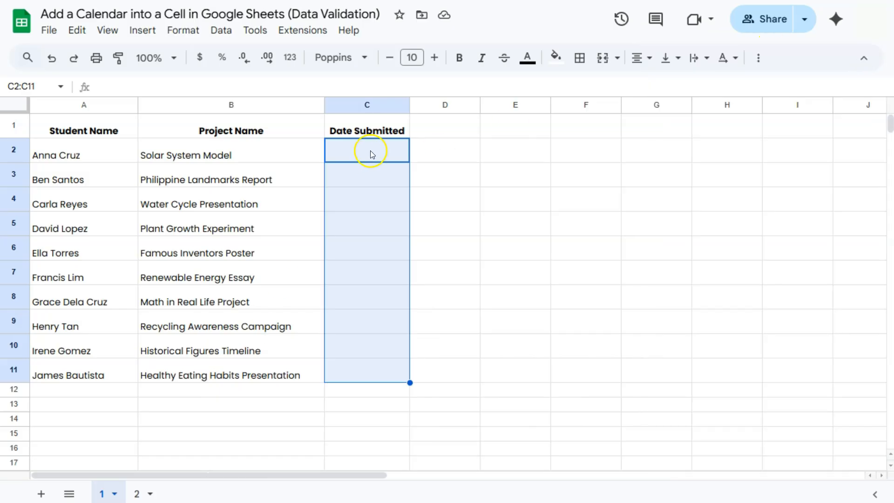
# Step: Open the data validation rules for the selected range C2:C11 and add a new rule
pyautogui.rightClick(370, 150)
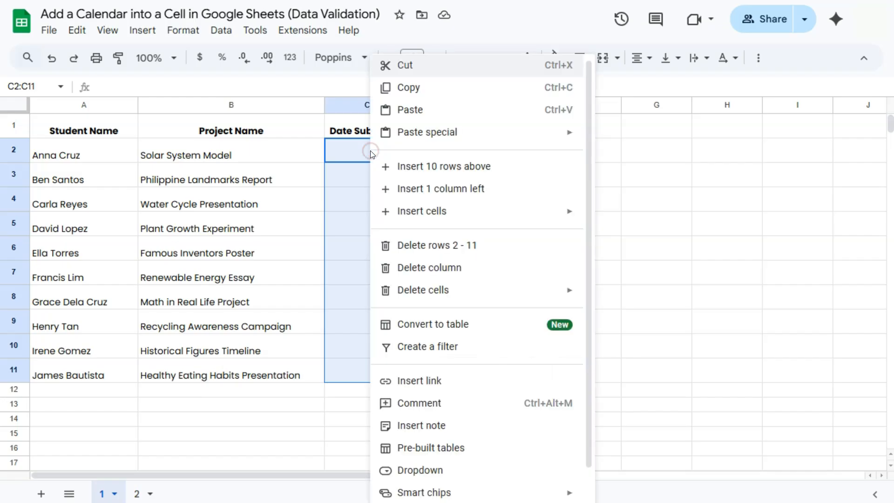
pyautogui.scroll(-2, 465, 361)
pyautogui.moveTo(525, 492)
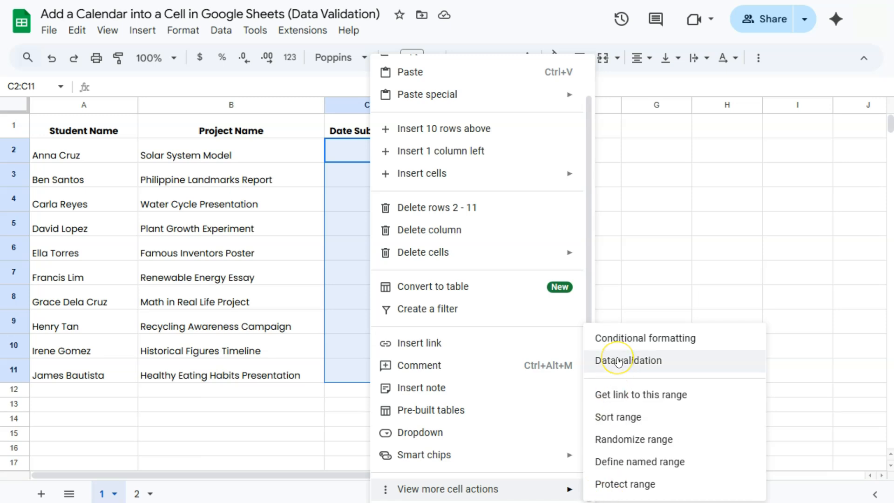
pyautogui.click(618, 360)
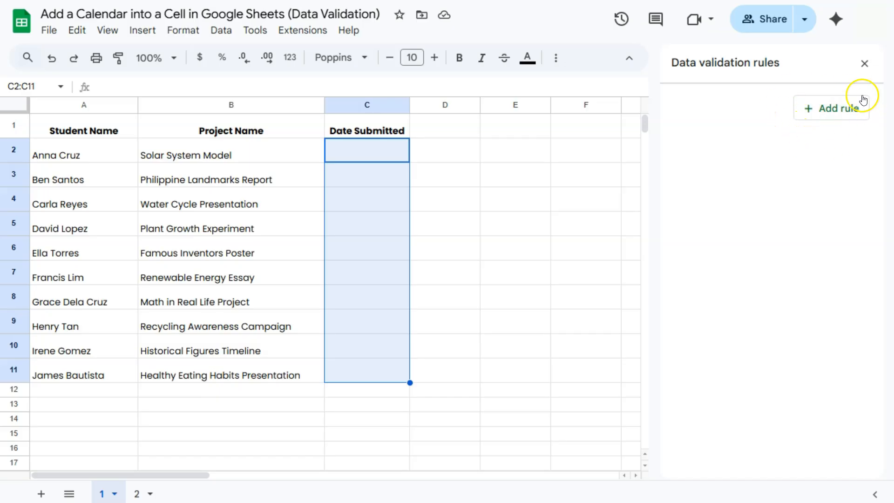
pyautogui.click(826, 113)
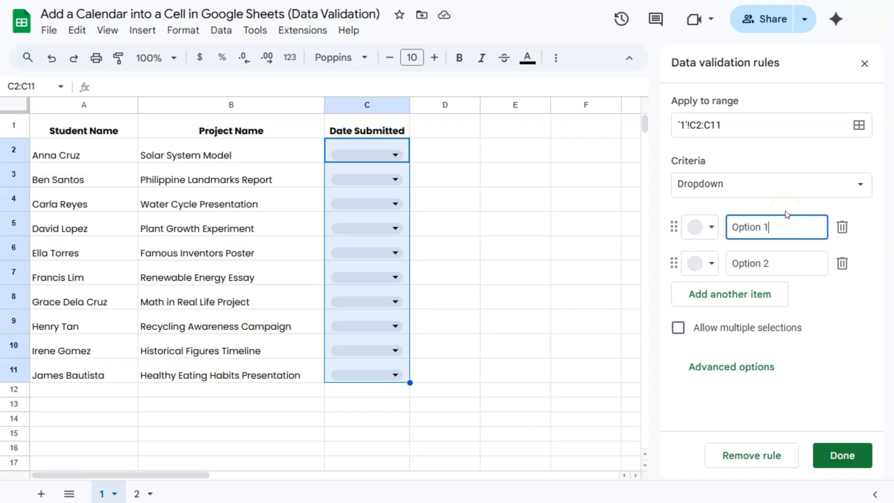
# Step: Set the rule's criteria to "Is valid date", make it reject invalid input, and save the rule
pyautogui.click(719, 185)
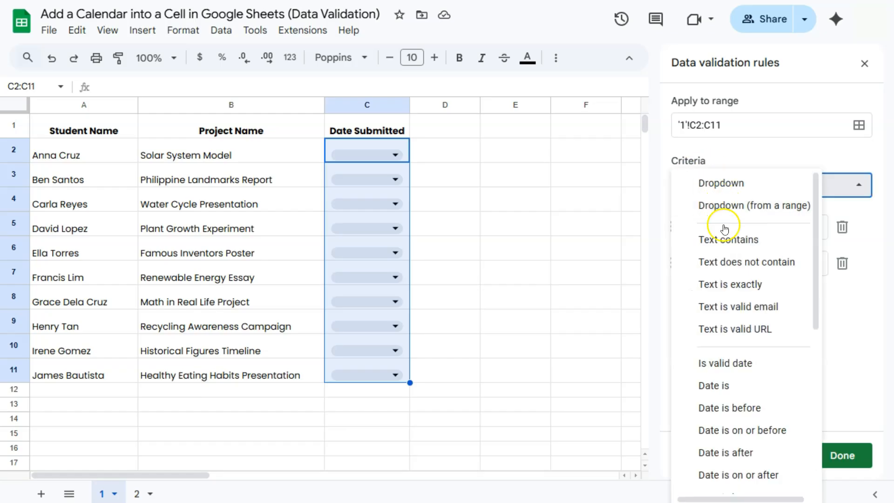
pyautogui.click(735, 365)
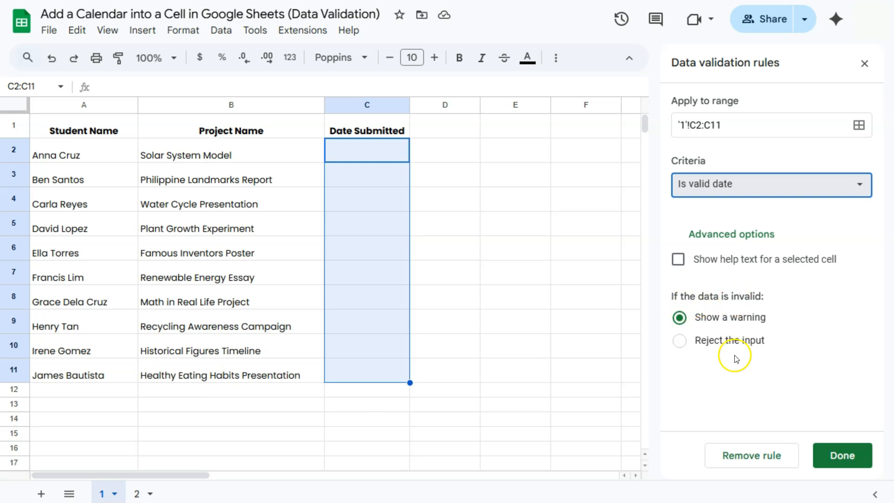
pyautogui.click(681, 341)
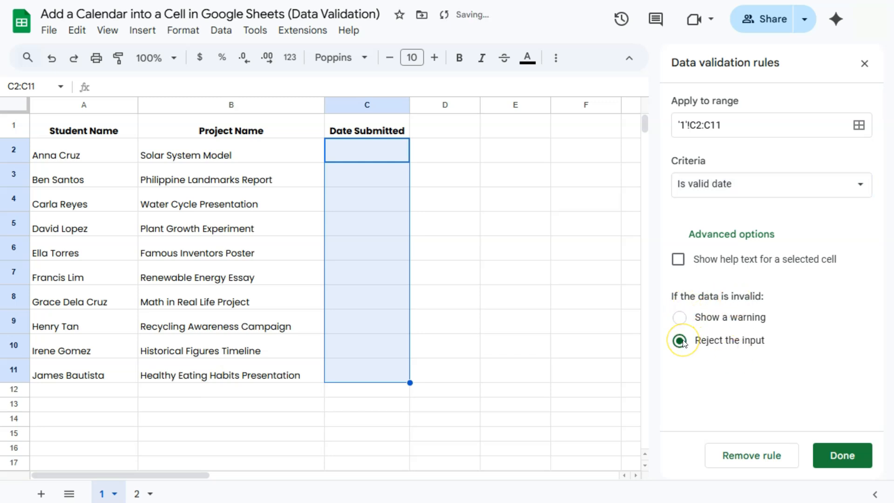
pyautogui.click(847, 454)
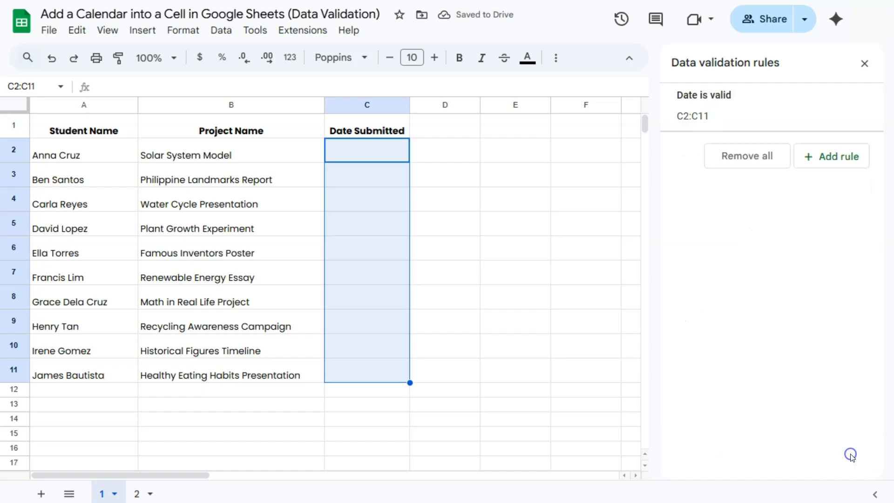
# Step: Fill cell C2 with today's date using its pop-up calendar
pyautogui.click(392, 152)
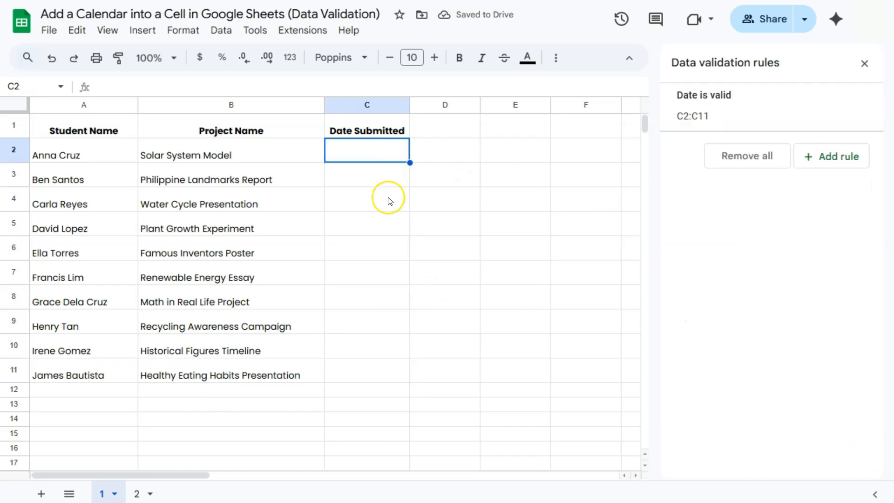
pyautogui.doubleClick(384, 158)
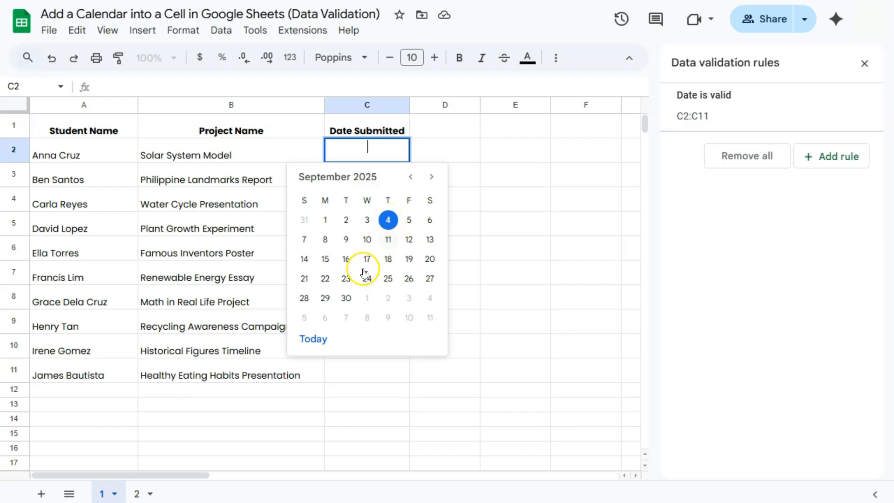
pyautogui.click(323, 342)
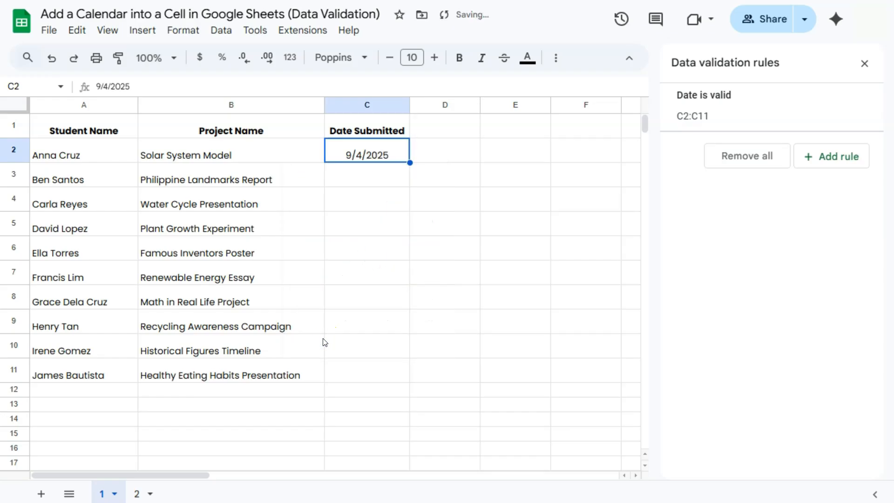
# Step: Browse the months in cell C3's pop-up calendar and pick October 15, 2025
pyautogui.doubleClick(374, 181)
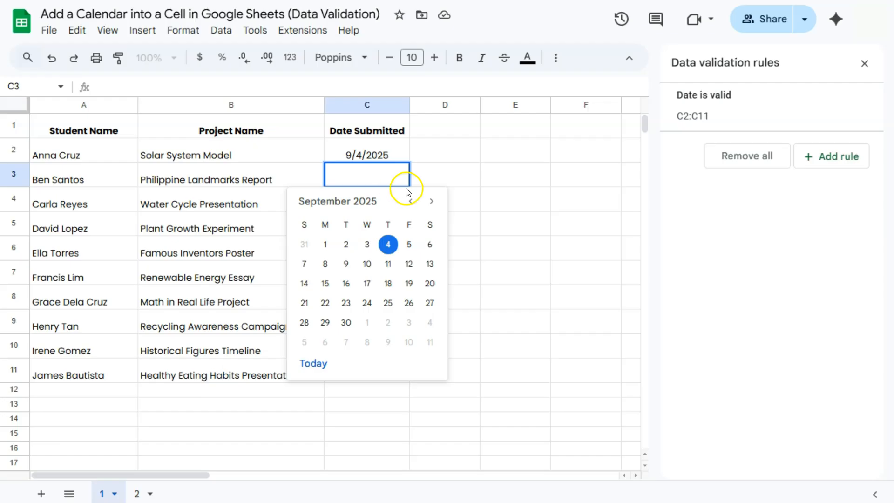
pyautogui.click(411, 202)
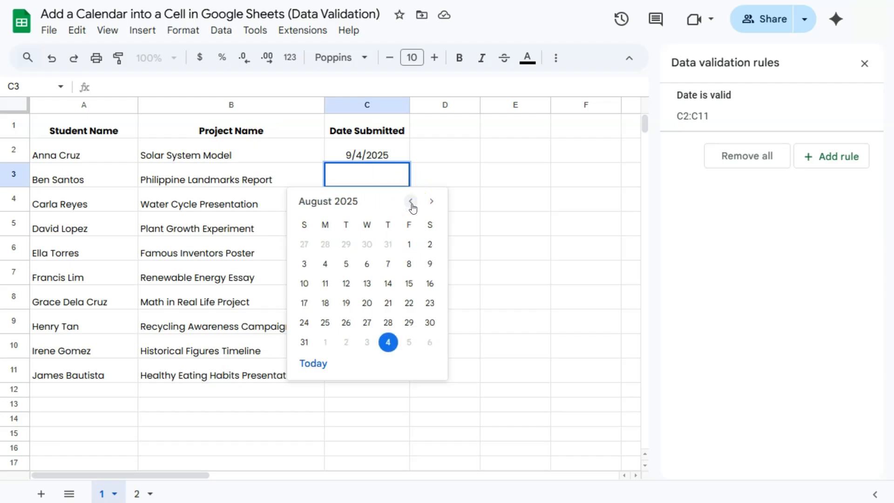
pyautogui.click(410, 202)
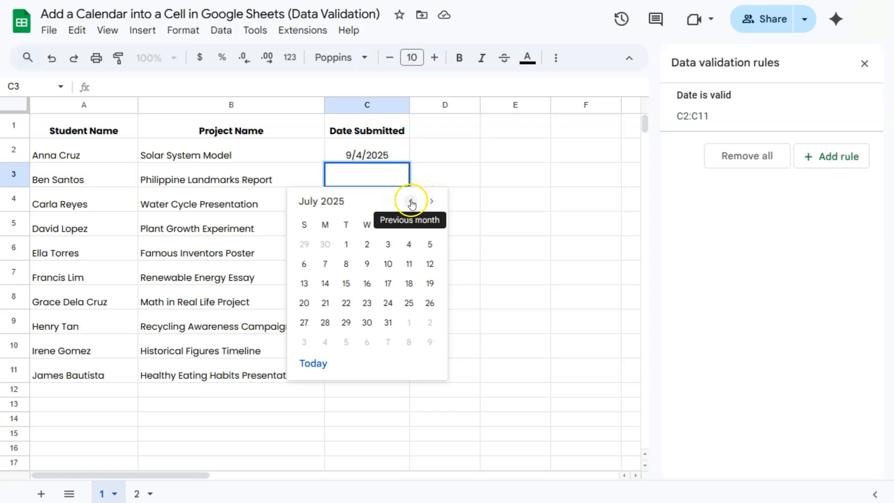
pyautogui.click(431, 202)
pyautogui.click(430, 202)
pyautogui.click(430, 201)
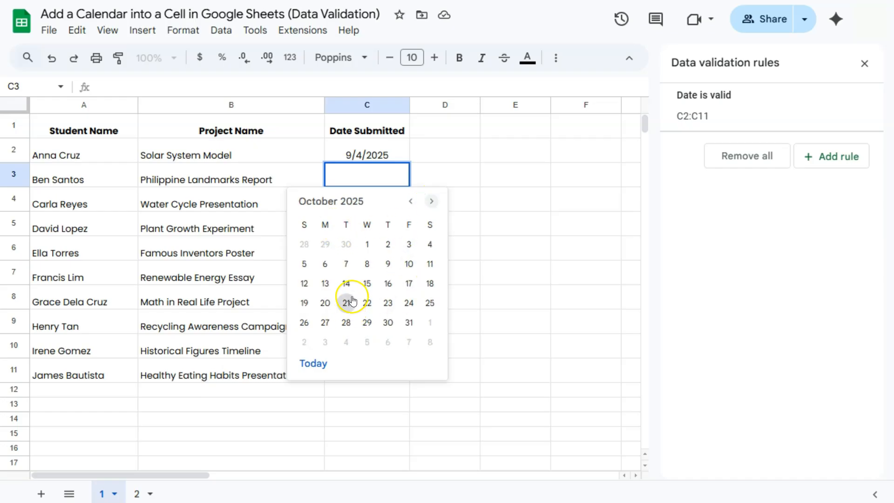
pyautogui.click(365, 283)
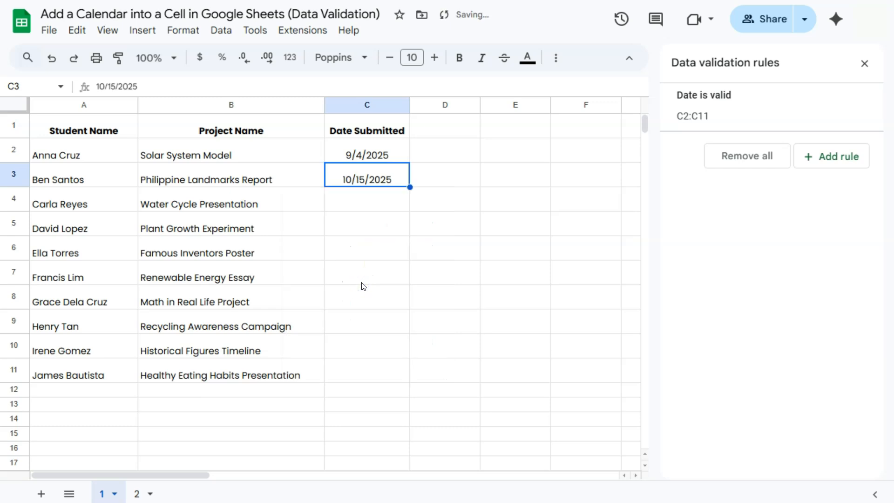
# Step: Check that the pop-up calendar also opens in cells C4, C5 and C6 without choosing a date
pyautogui.doubleClick(372, 203)
pyautogui.click(425, 207)
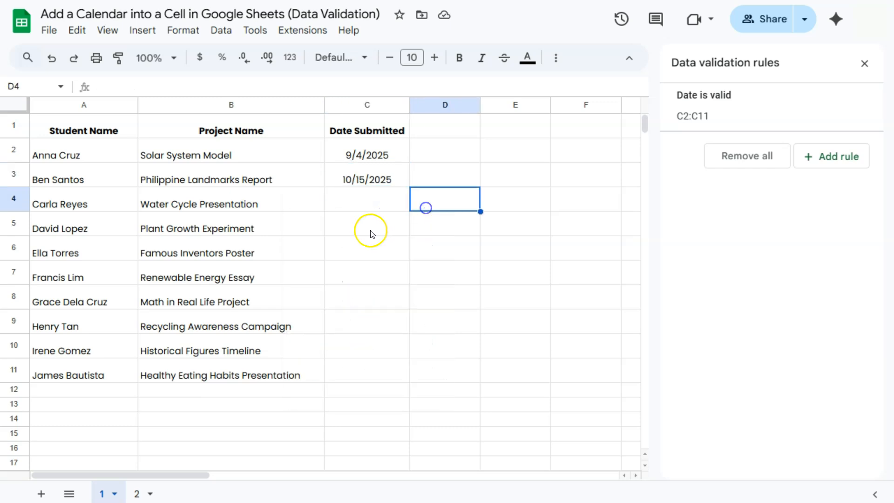
pyautogui.doubleClick(370, 232)
pyautogui.click(441, 232)
pyautogui.doubleClick(368, 246)
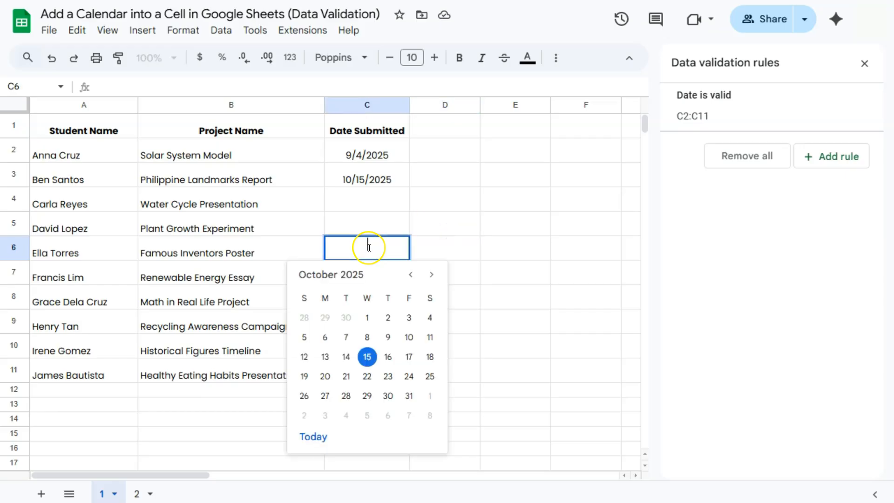
# Step: Close the calendar and select C2:C11 to compare it with the range of the date validation rule
pyautogui.click(390, 200)
pyautogui.moveTo(389, 156); pyautogui.dragTo(388, 367)
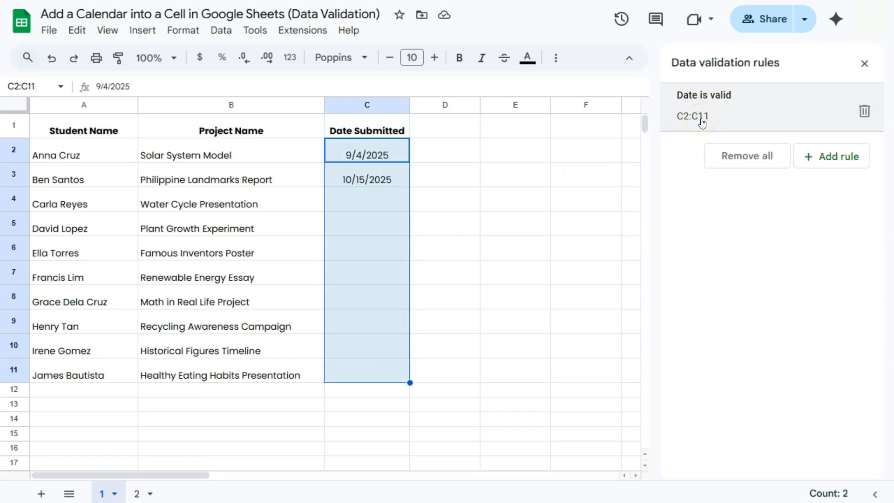
pyautogui.click(393, 204)
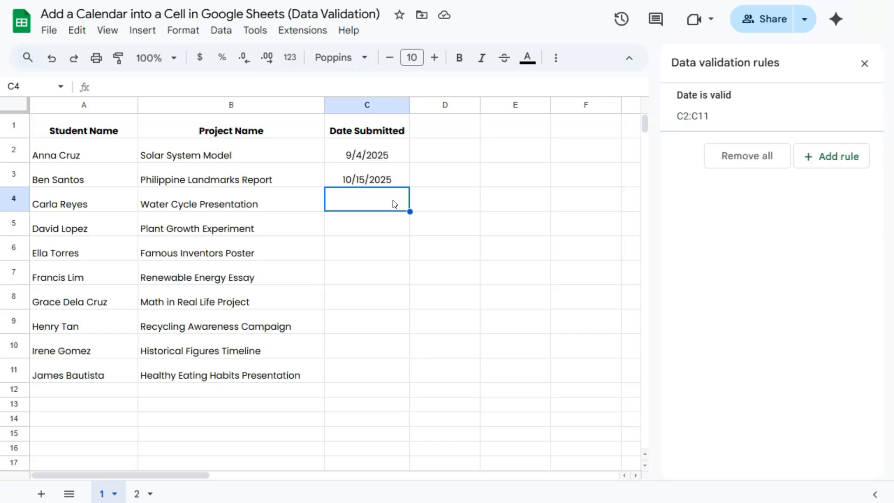
pyautogui.click(380, 217)
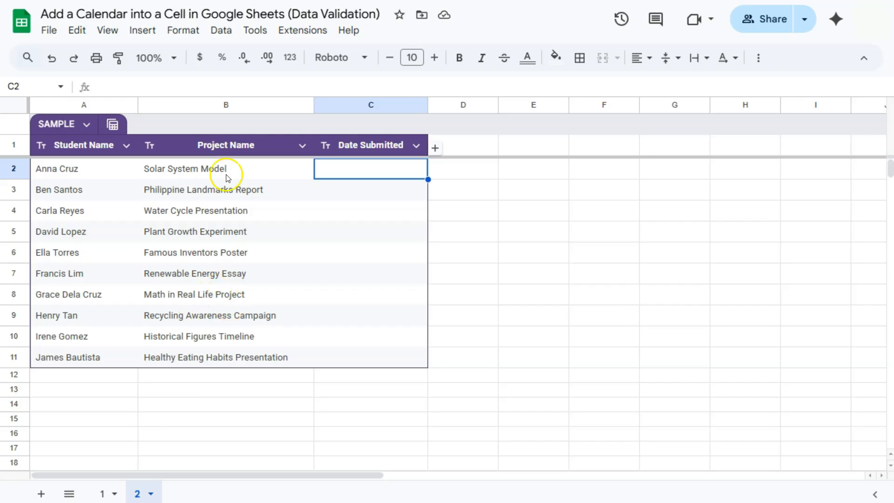
# Step: On sheet 2, try entering 08-15-2025 in cell C2 of the SAMPLE table, reopen the cell for editing, and clear it
pyautogui.doubleClick(381, 178)
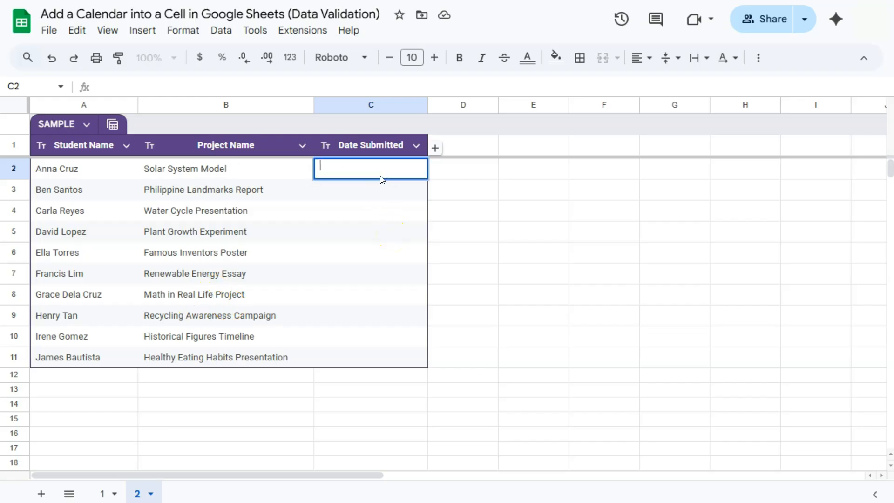
pyautogui.write('08-15-2025')
pyautogui.press('Return')
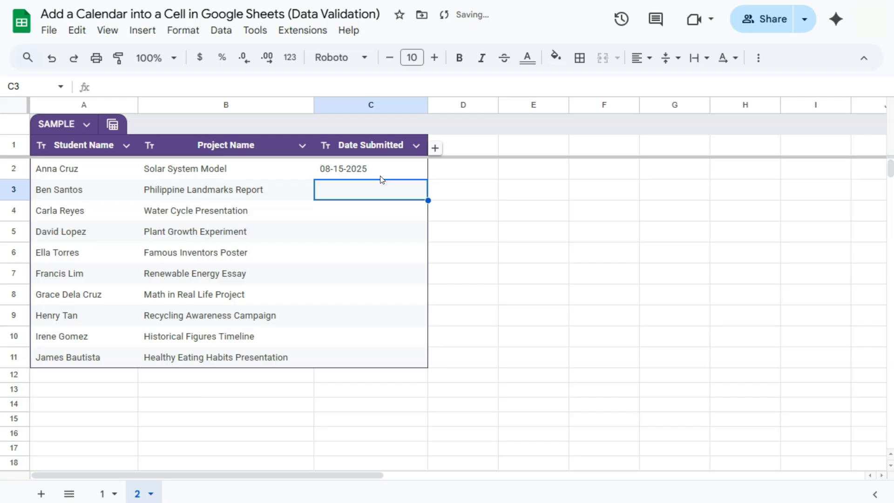
pyautogui.doubleClick(381, 168)
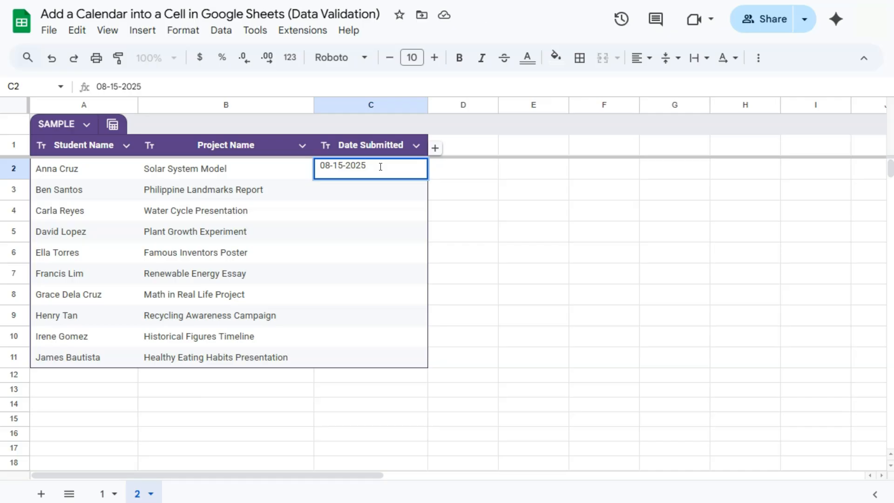
pyautogui.click(392, 220)
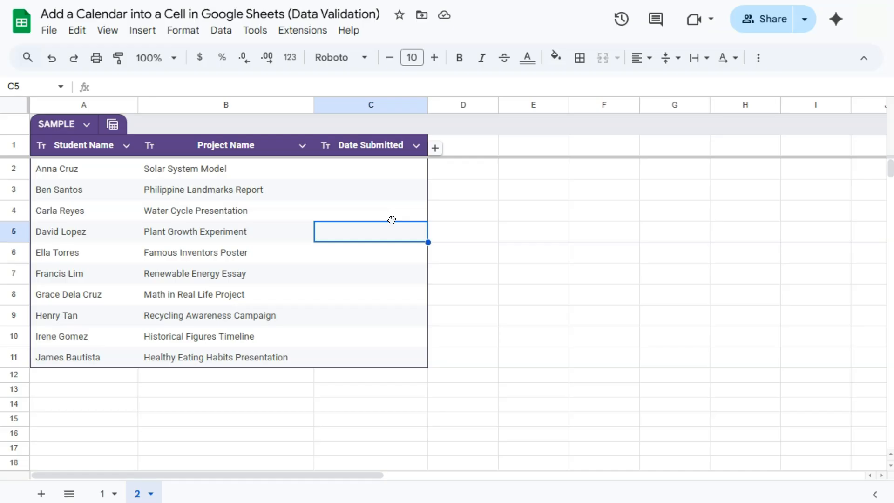
# Step: Change the Date Submitted column of the SAMPLE table from text to the Date column type
pyautogui.click(416, 148)
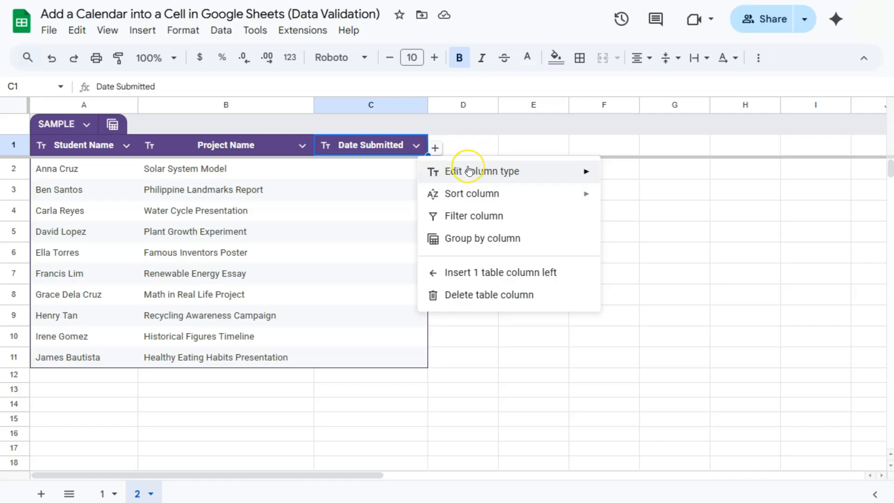
pyautogui.moveTo(468, 171)
pyautogui.moveTo(652, 228)
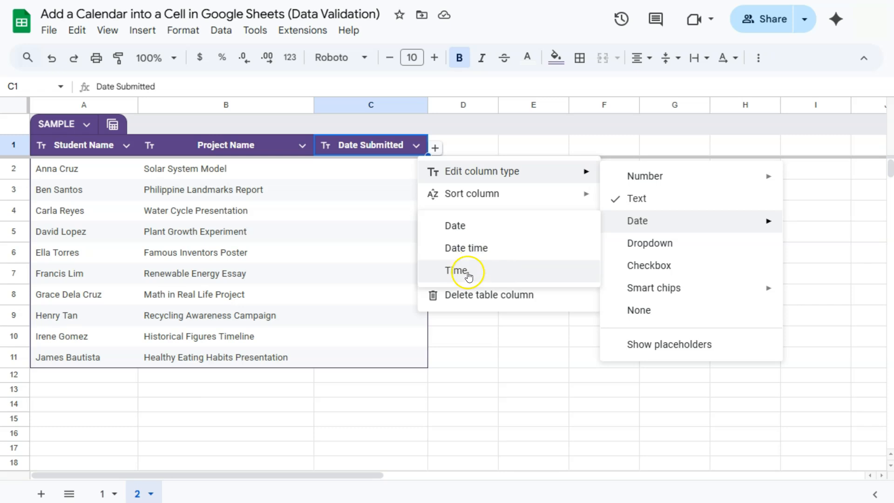
pyautogui.click(468, 227)
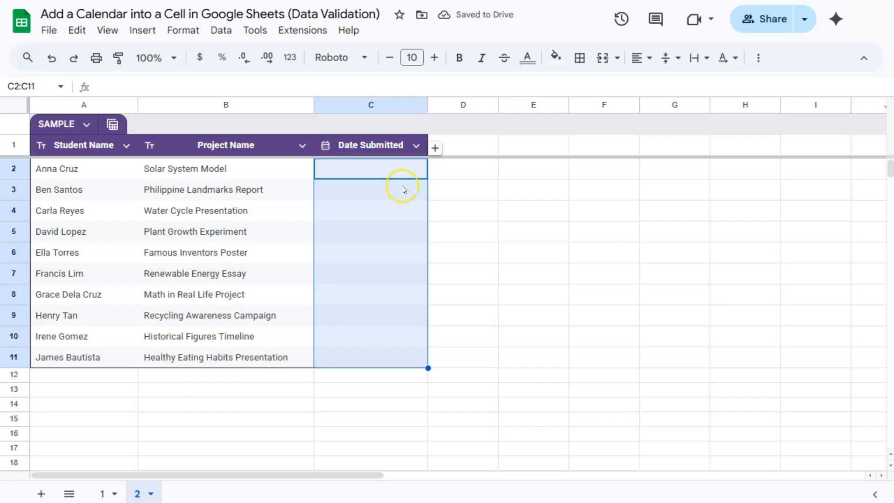
# Step: Open the pop-up calendar in cell C2 of the SAMPLE table and pick September 10, 2025
pyautogui.click(395, 218)
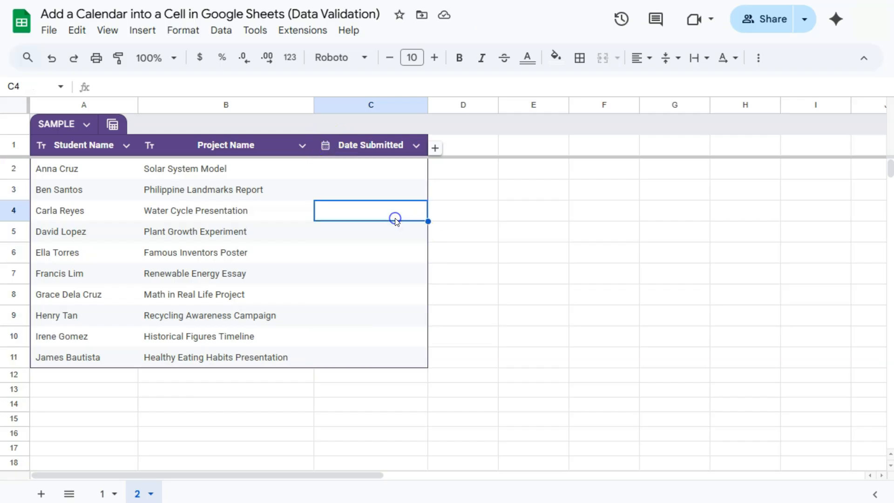
pyautogui.doubleClick(385, 174)
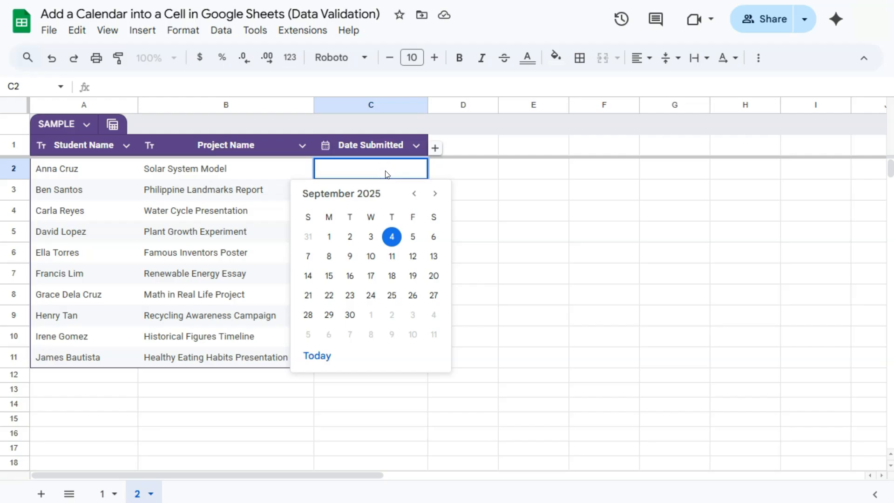
pyautogui.click(371, 256)
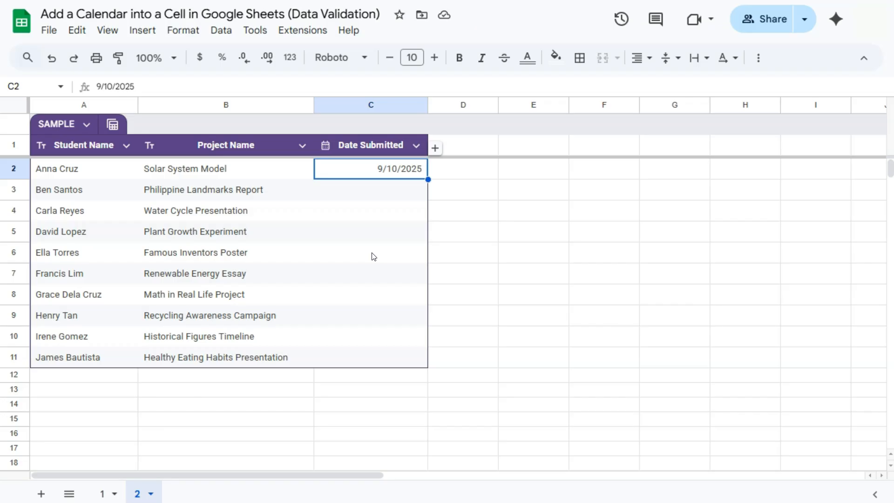
# Step: On sheet 1, open the pop-up calendar in cell C4 and pick September 12, 2025
pyautogui.click(104, 495)
pyautogui.doubleClick(385, 200)
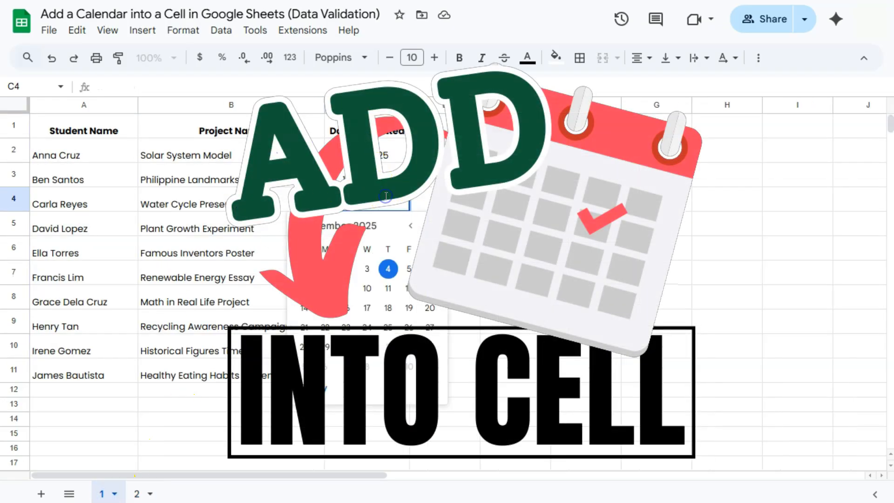
pyautogui.click(408, 288)
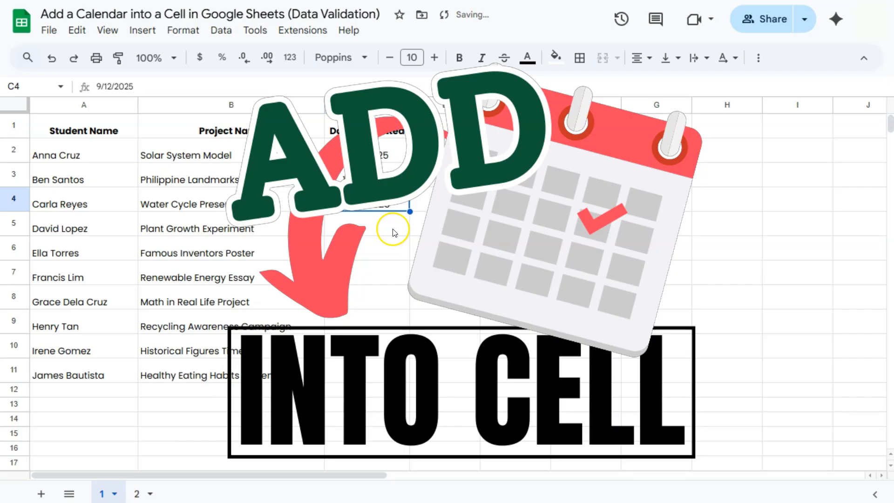